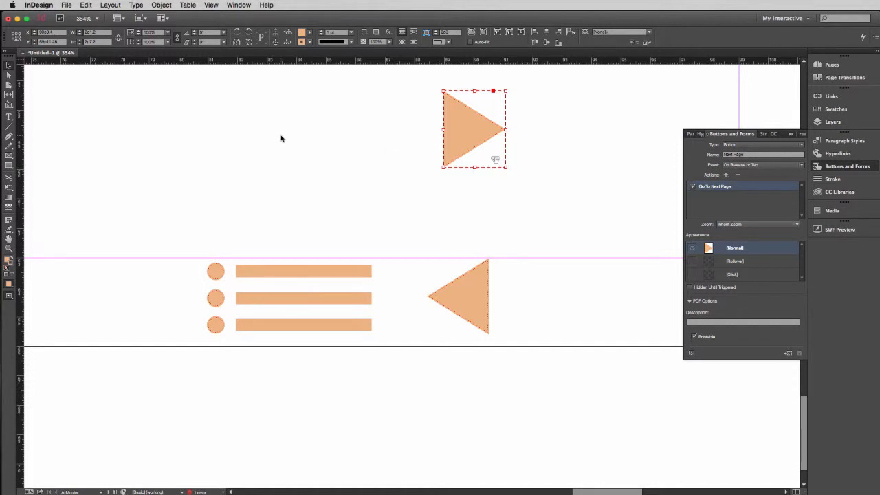
- Convert the right-pointing triangle button back to a plain object and move it beside the left-pointing triangle below the margin guide
right_click(466, 129)
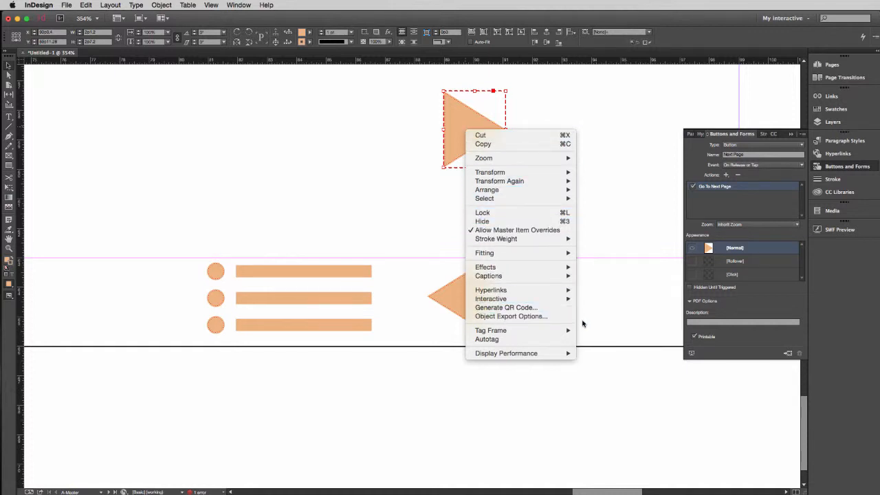
mouse_move(571, 302)
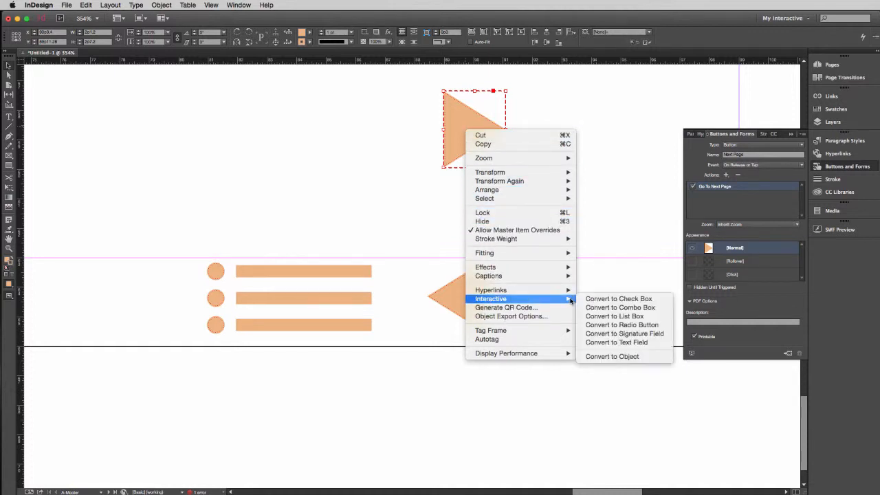
left_click(605, 356)
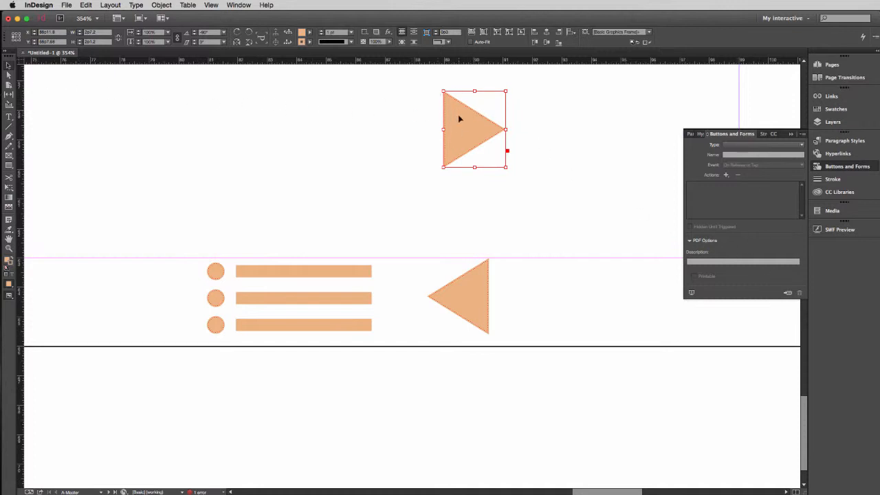
left_click_drag(459, 118, 514, 281)
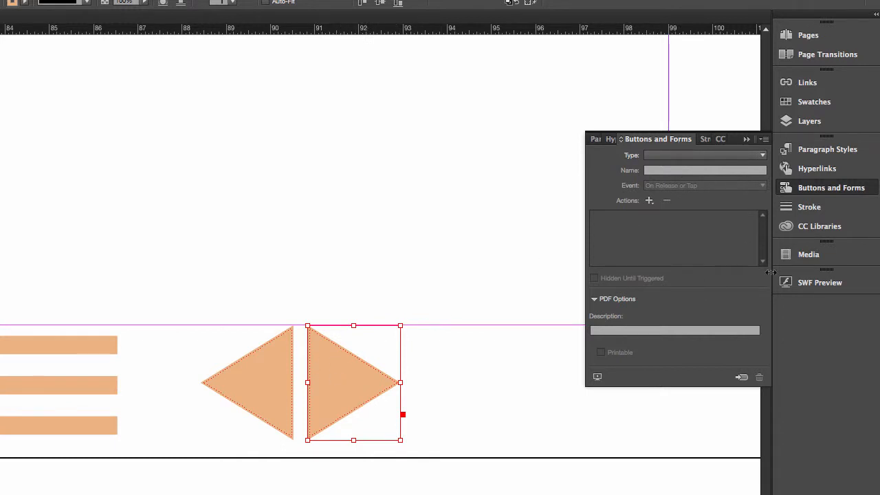
- Convert the right-pointing triangle to a button and name it "Go TO Next"
left_click(741, 379)
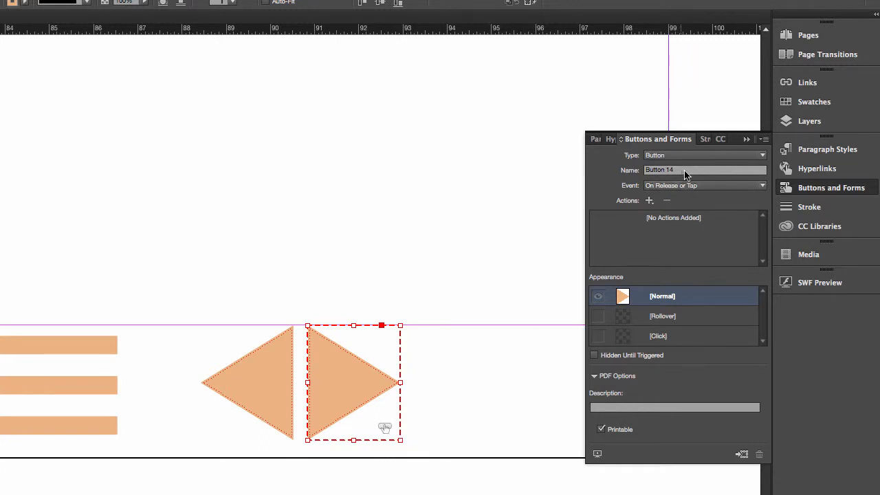
left_click(631, 174)
type("Go TO Next")
- Keep the button's event as On Release or Tap and add the Go To Next Page action
left_click(677, 188)
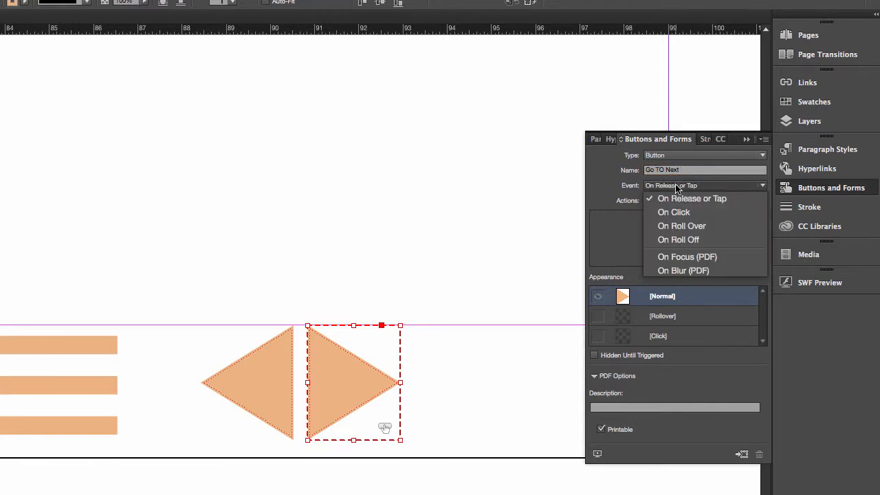
left_click(677, 189)
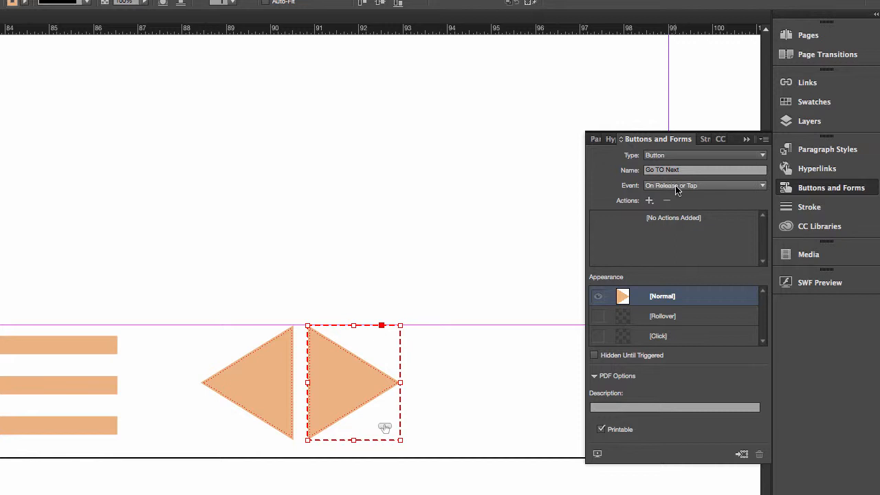
left_click(650, 201)
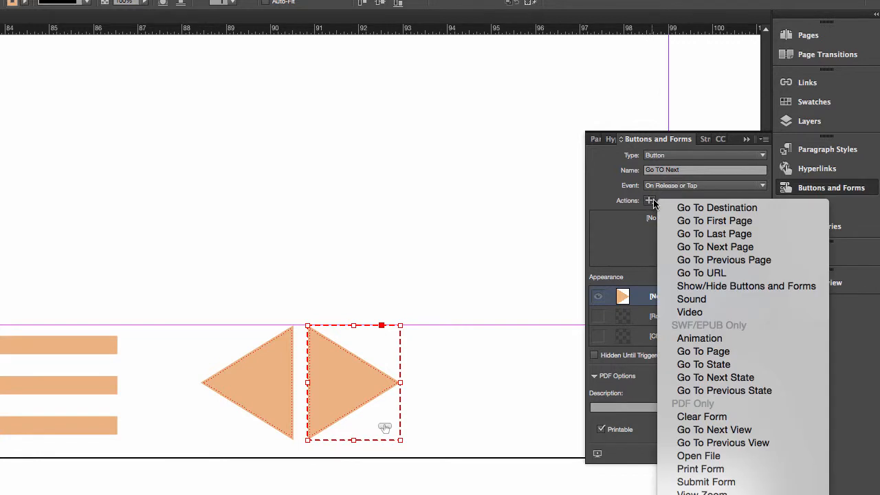
left_click(708, 248)
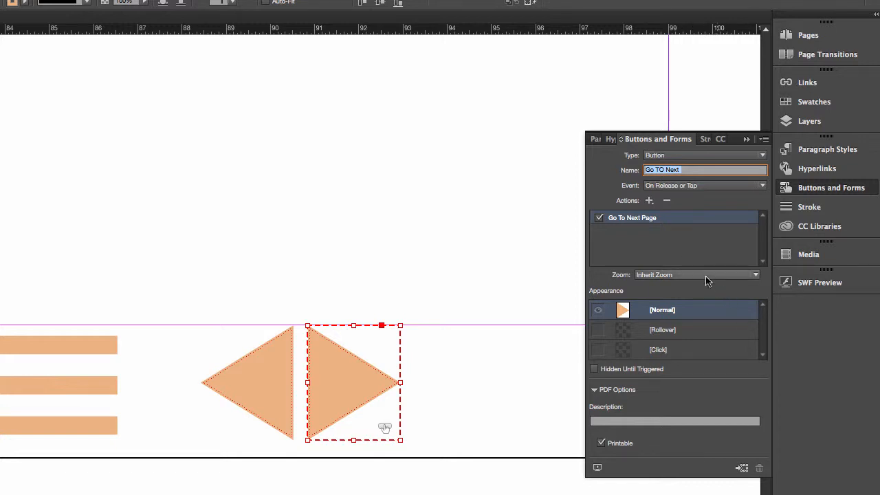
- Add a Rollover state to the next-page button and apply the C=54 M=25 Y=34 K=0 swatch to its stroke and fill
left_click(671, 335)
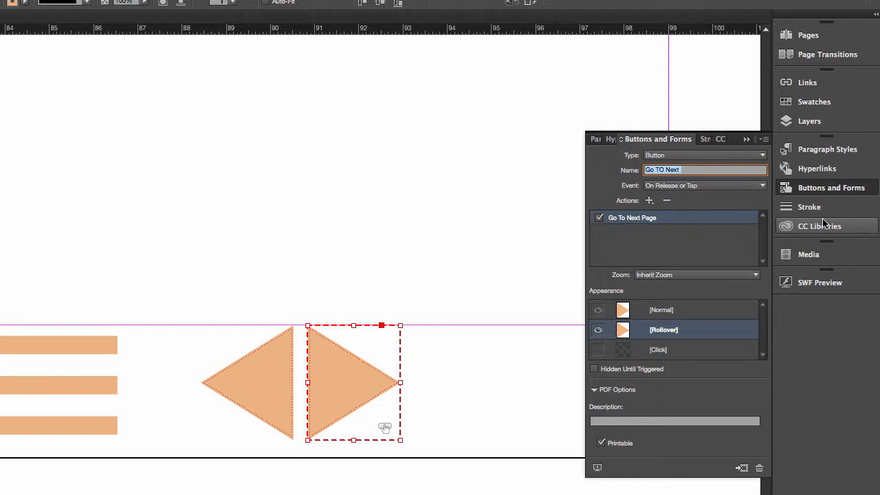
left_click(811, 102)
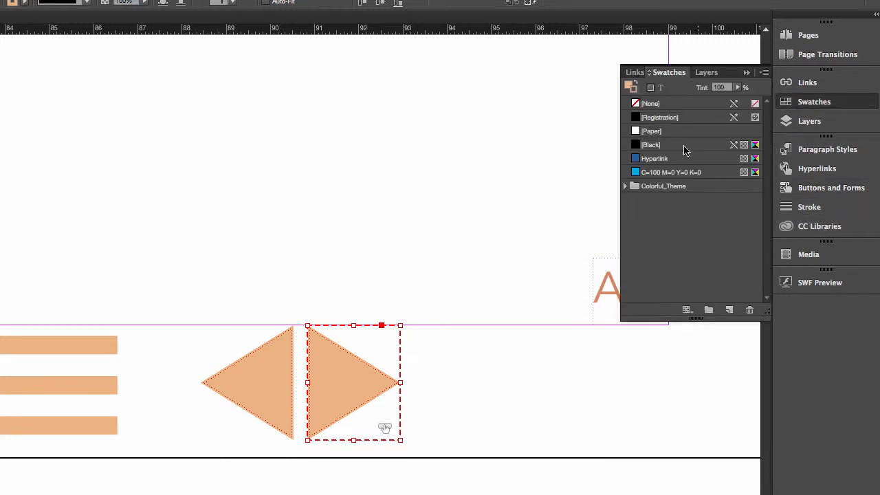
left_click(625, 185)
left_click(676, 214)
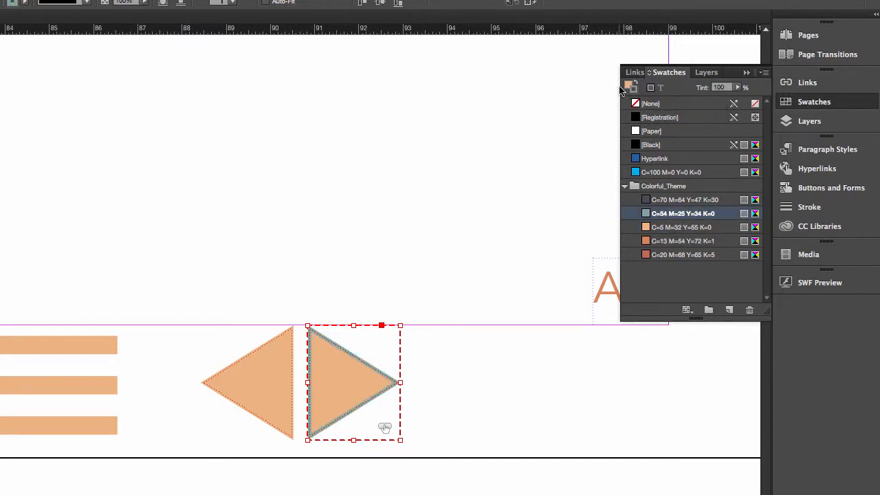
left_click(629, 86)
left_click(679, 214)
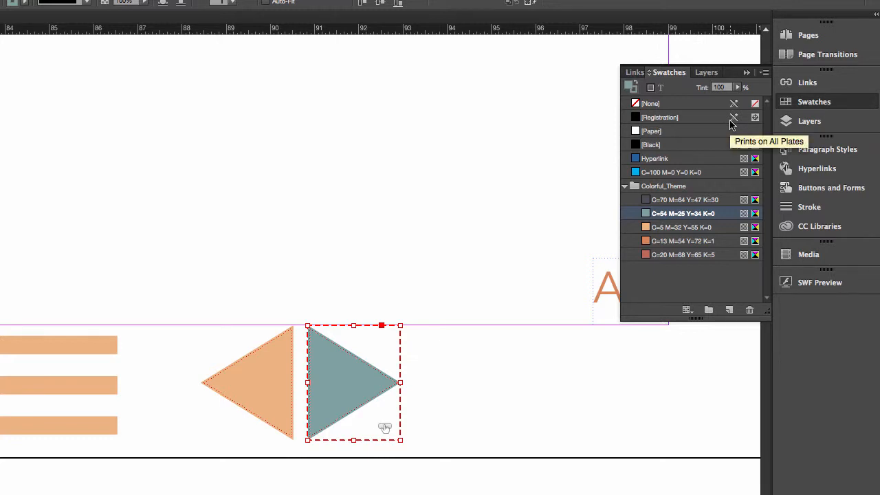
left_click(822, 196)
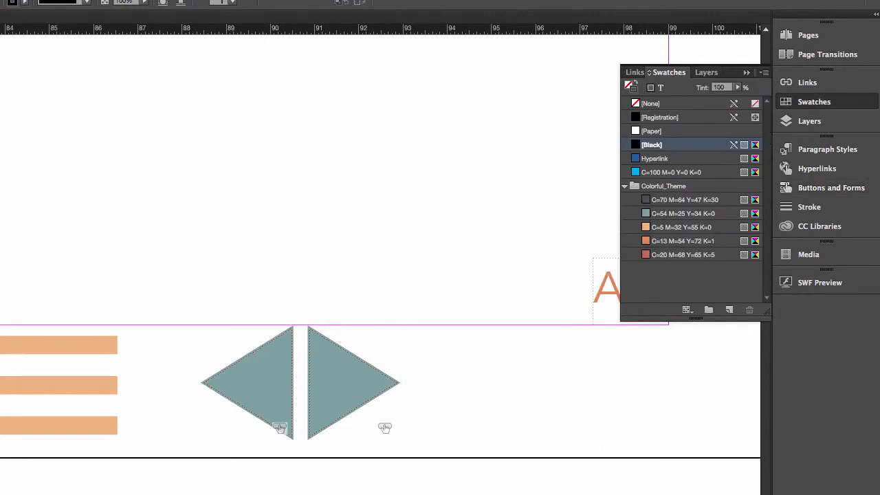
- Select the list icon, start a new hyperlink destination pointing to page 2, and try to name it "Index"
left_click(58, 385)
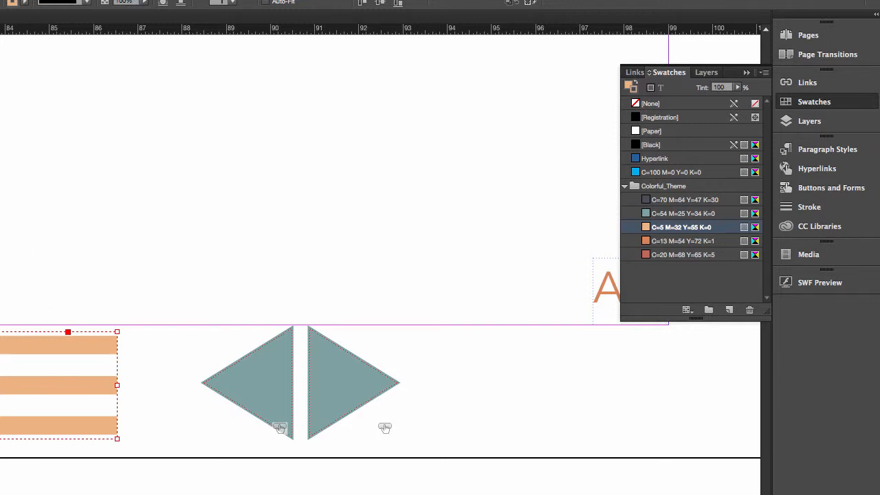
left_click(825, 172)
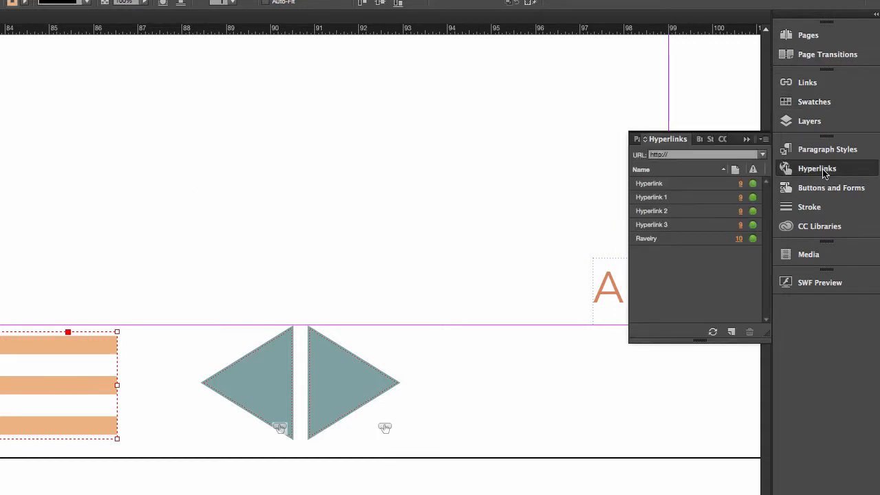
left_click(764, 139)
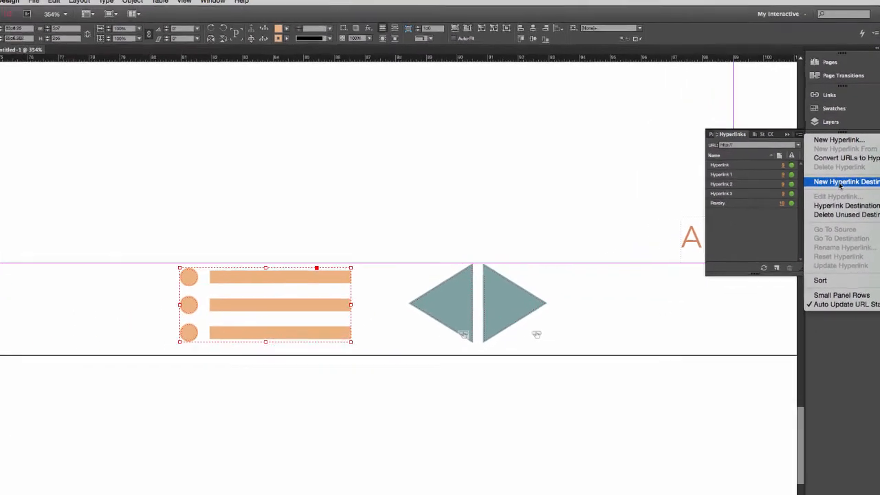
left_click(842, 181)
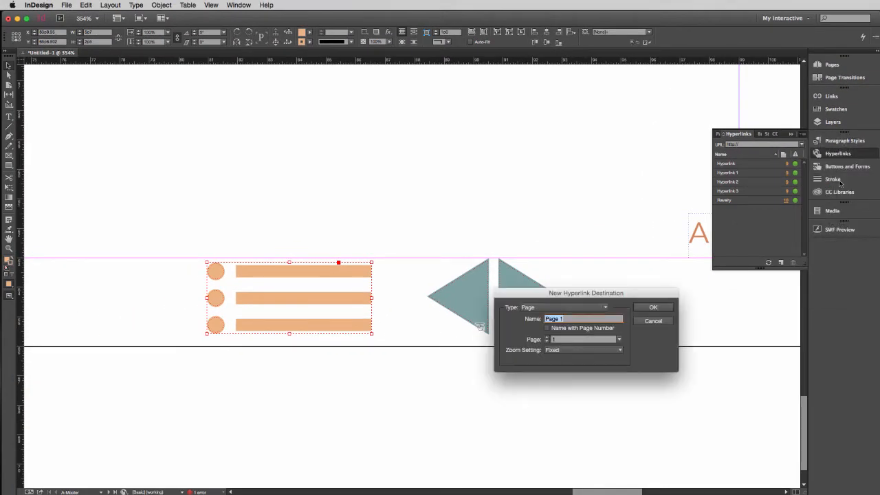
left_click_drag(613, 293, 546, 196)
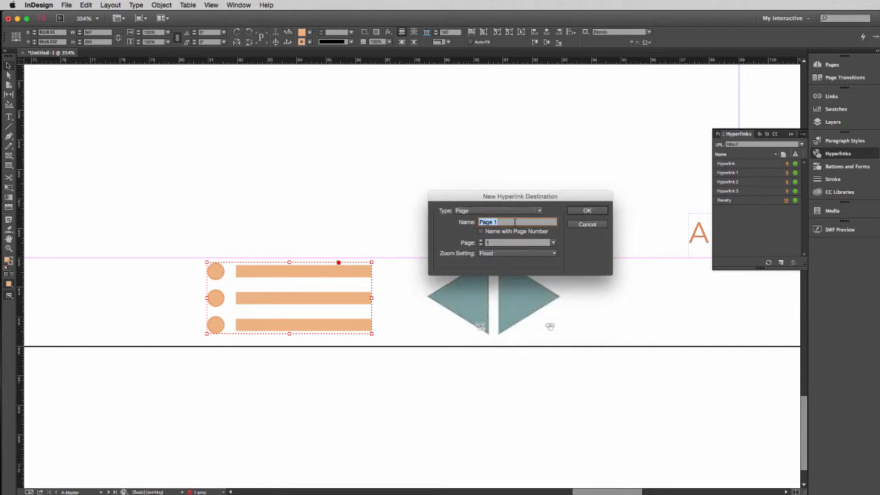
type("Index")
left_click(553, 242)
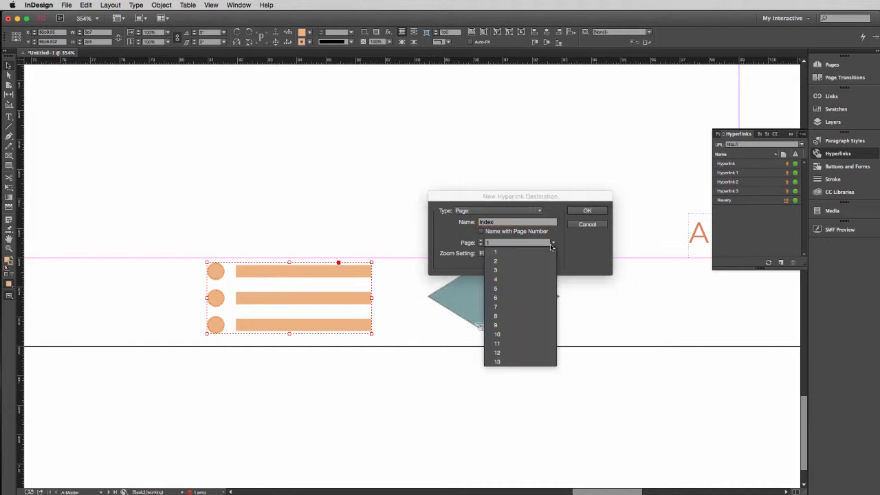
left_click(513, 261)
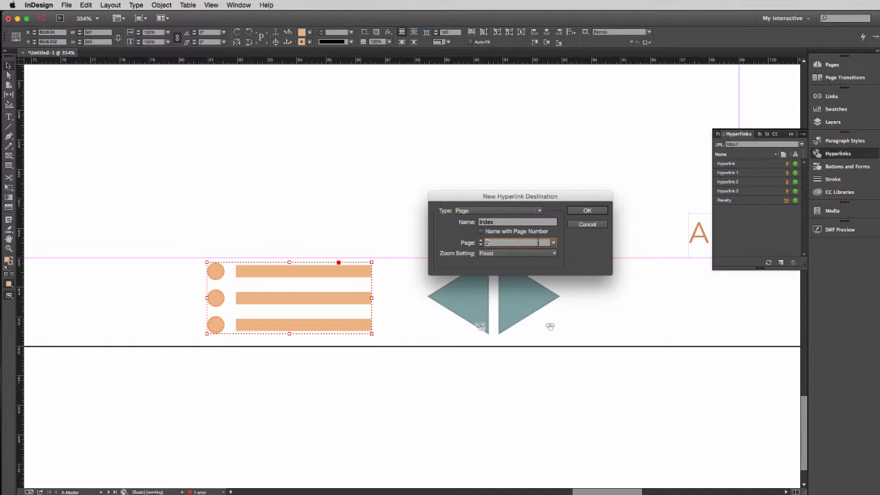
left_click(587, 211)
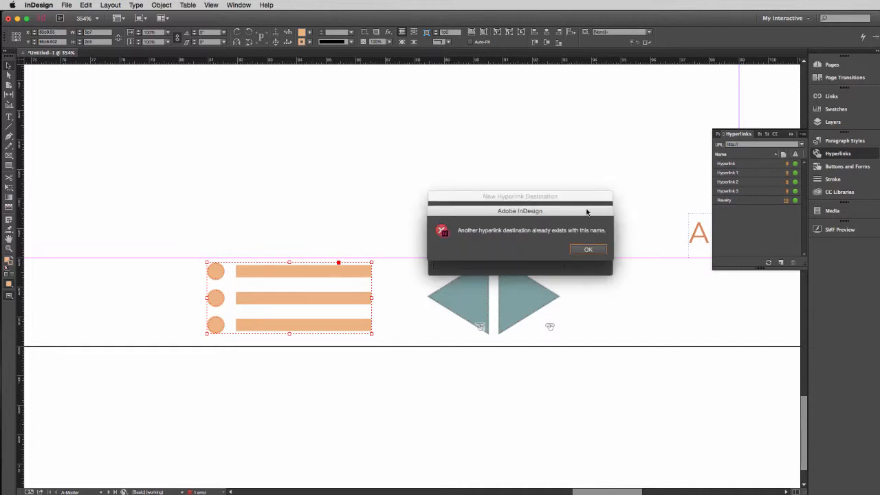
left_click(587, 249)
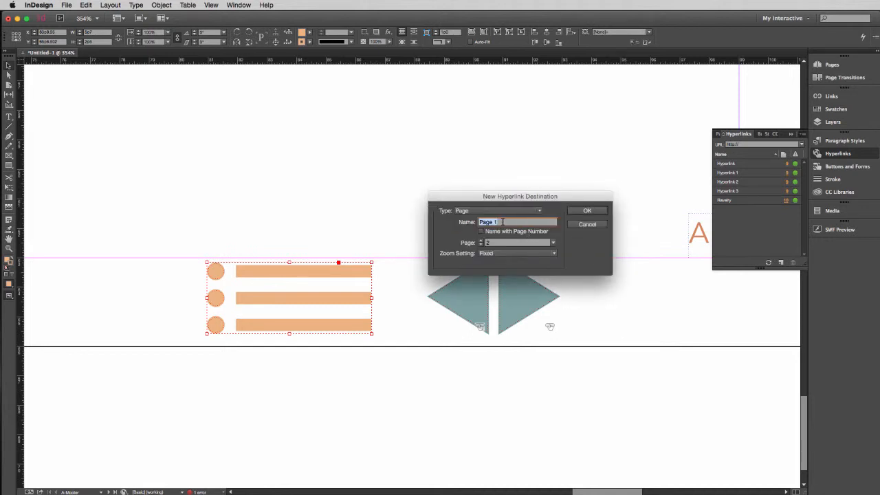
- Name the new hyperlink destination "Page 2 Index" and create it
left_click(498, 222)
key("BackSpace")
type("2 Index")
key("Return")
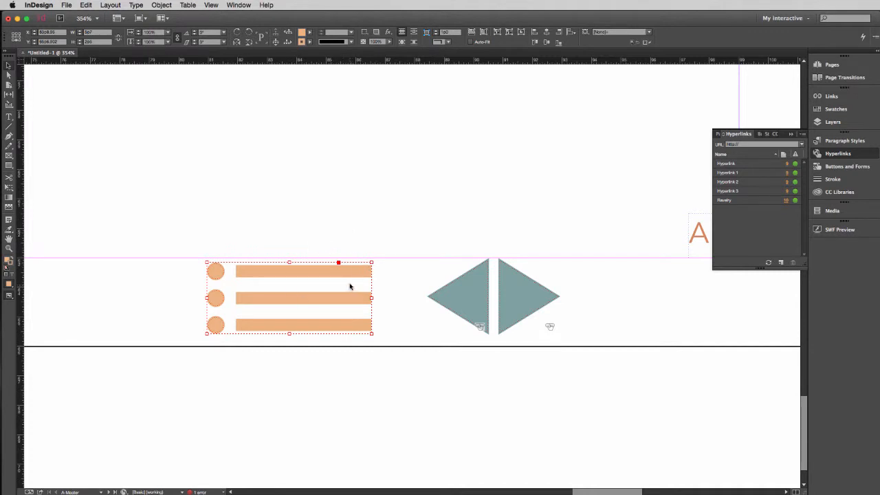
- Convert the list icon to a button and name it "Go To Index"
left_click(835, 167)
left_click(801, 146)
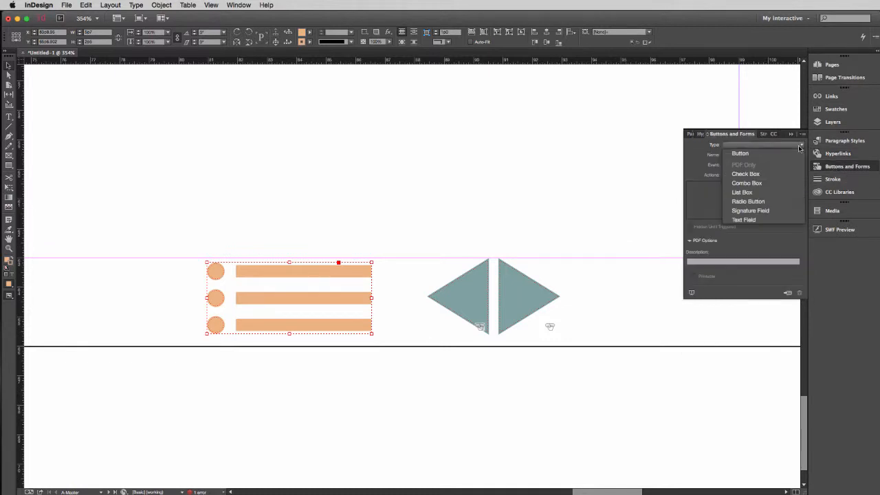
left_click(793, 281)
left_click(787, 292)
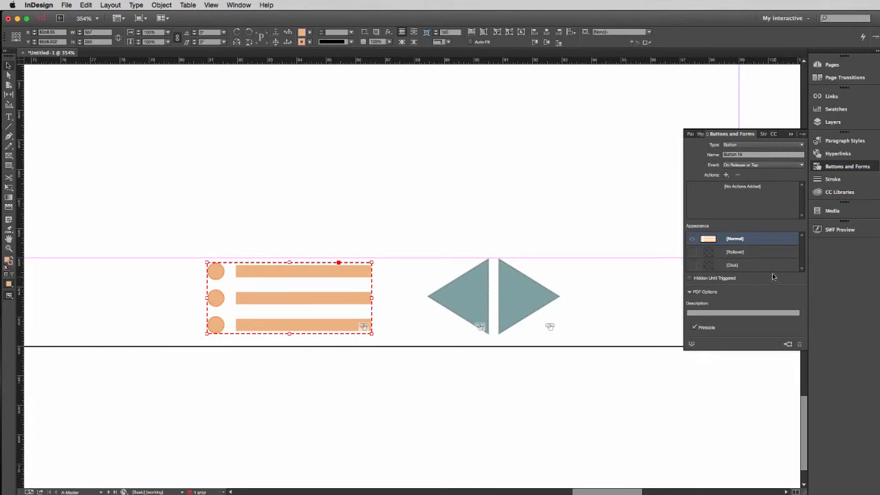
left_click(724, 157)
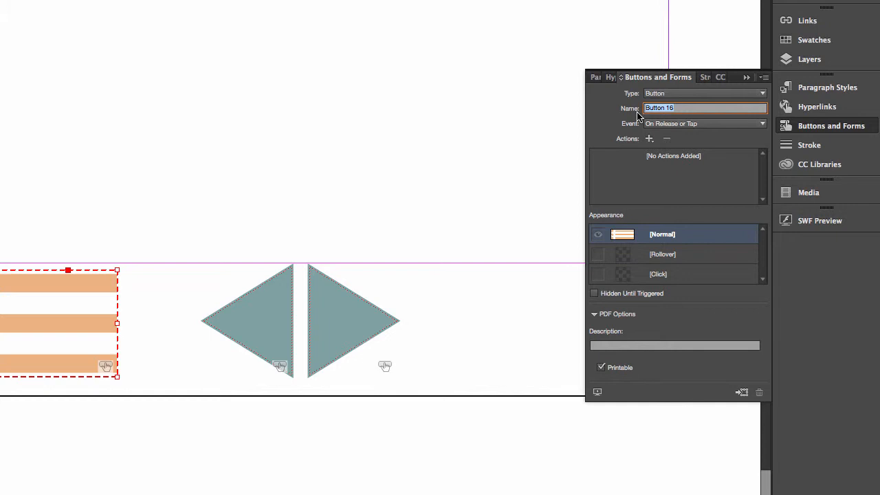
type("Go To Index")
- Add a Go To Destination action to the list icon button with "Page 2 Index" as the destination
left_click(649, 139)
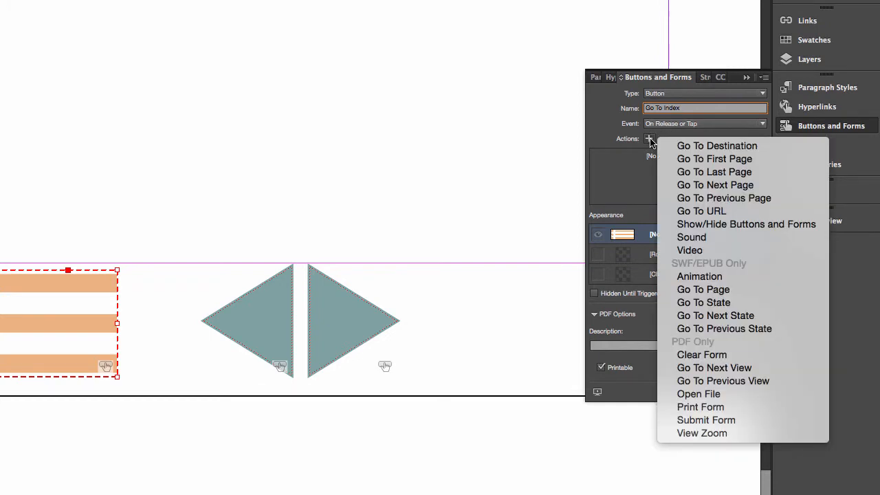
left_click(696, 148)
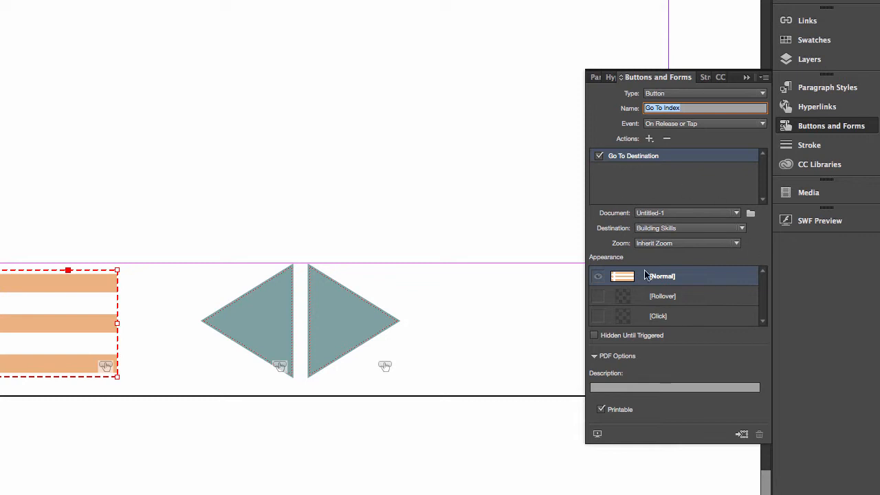
left_click(743, 232)
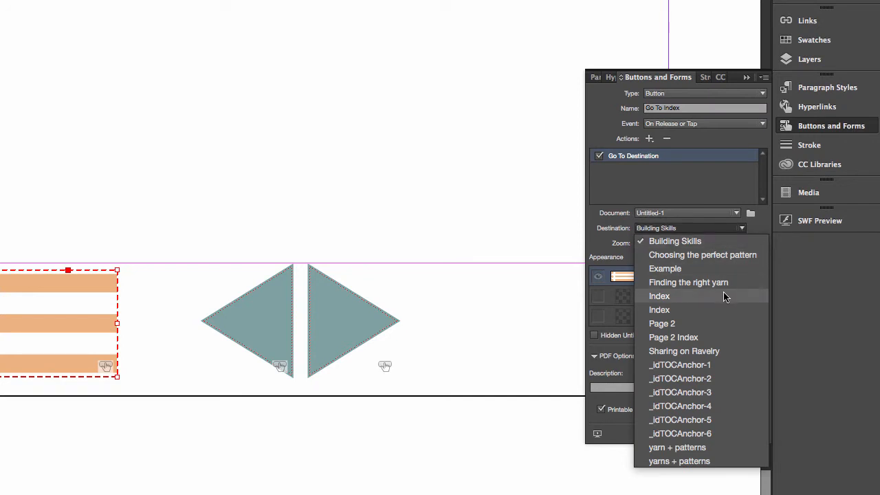
left_click(711, 339)
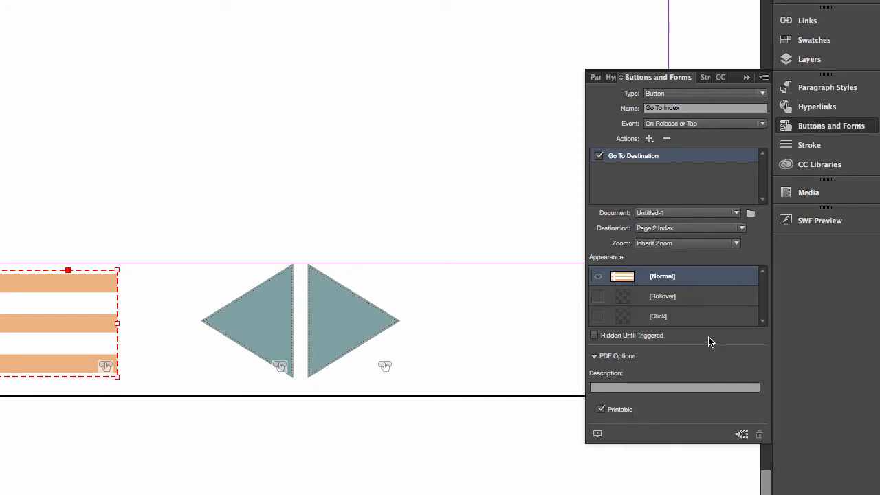
- Give the list icon button a Rollover state with both stroke and fill in the teal C=54 M=25 Y=34 K=0 swatch, and deselect it
left_click(677, 299)
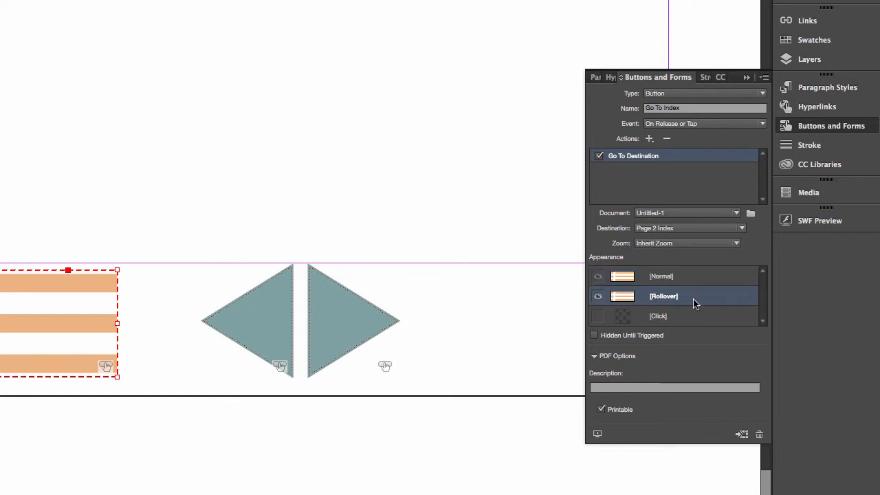
left_click(812, 40)
left_click(686, 151)
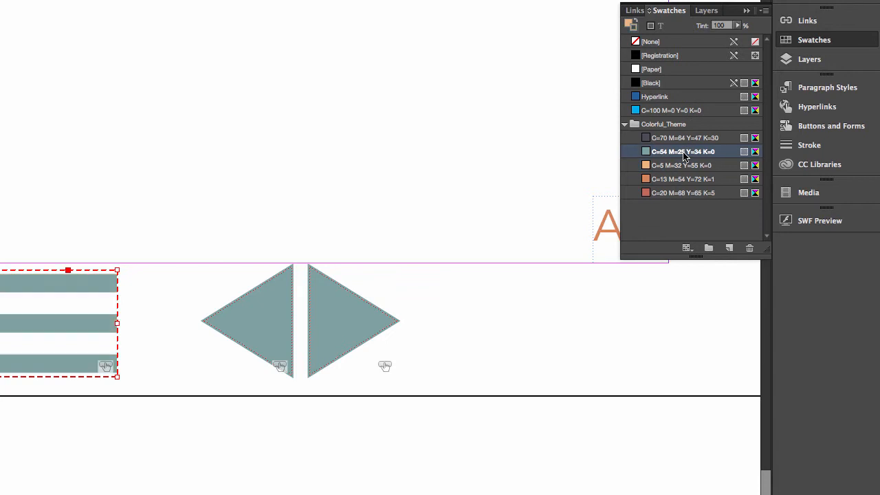
left_click(628, 25)
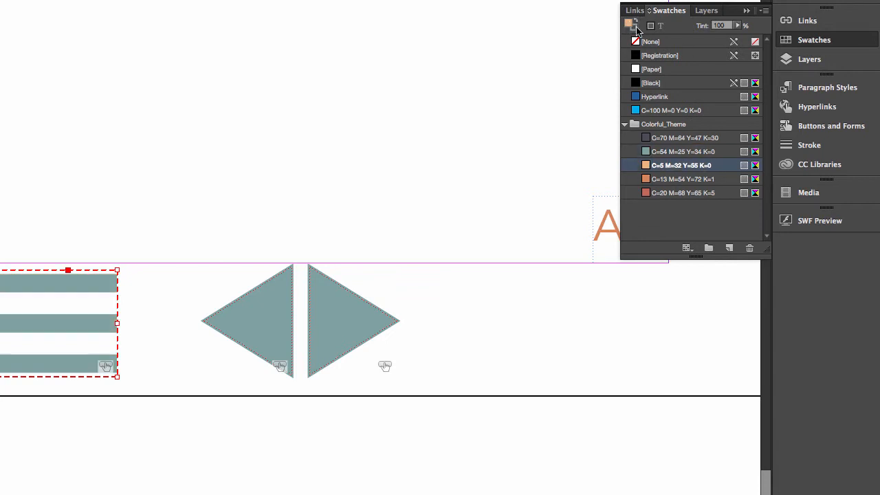
left_click(685, 149)
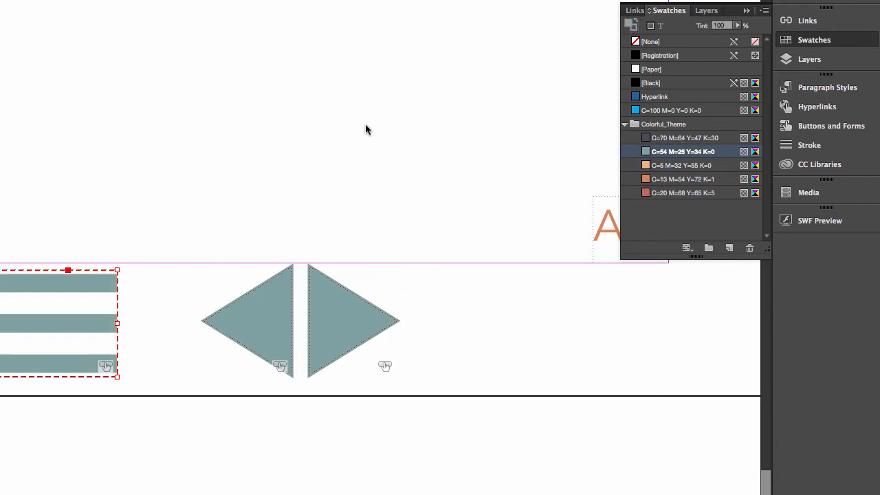
left_click(434, 61)
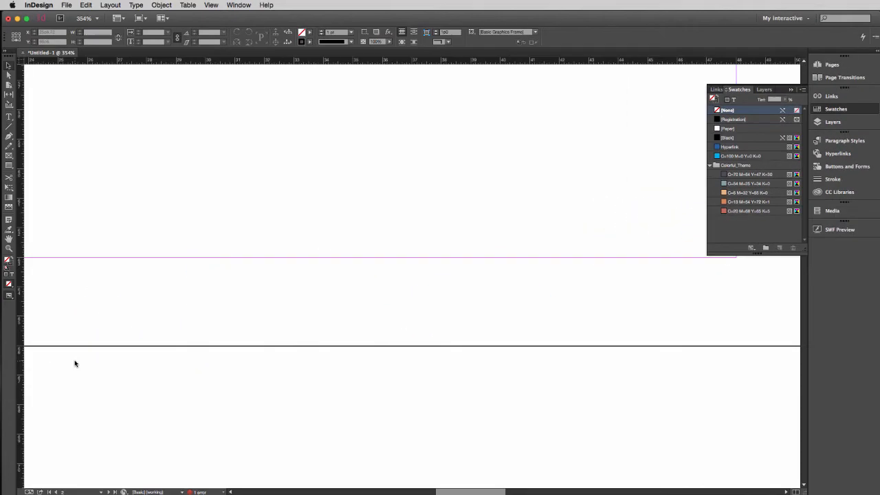
- Open the SWF Preview for the document and set it to preview document mode
key("super+0")
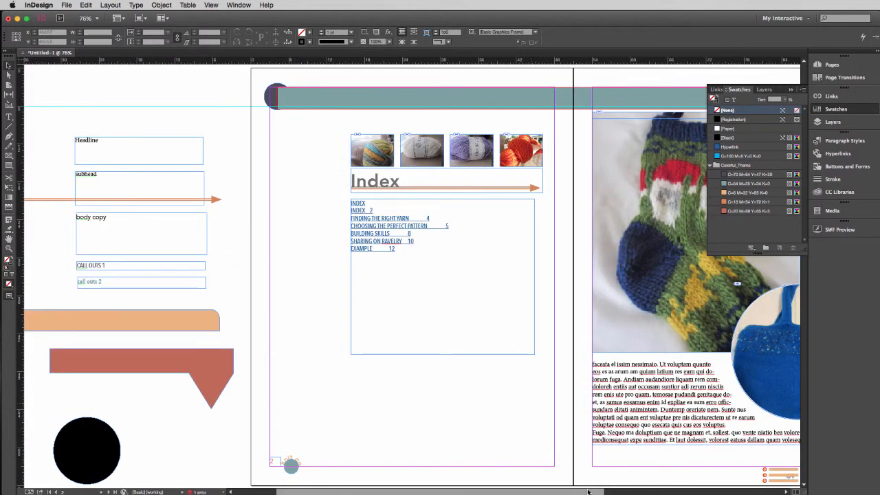
left_click_drag(587, 491, 700, 485)
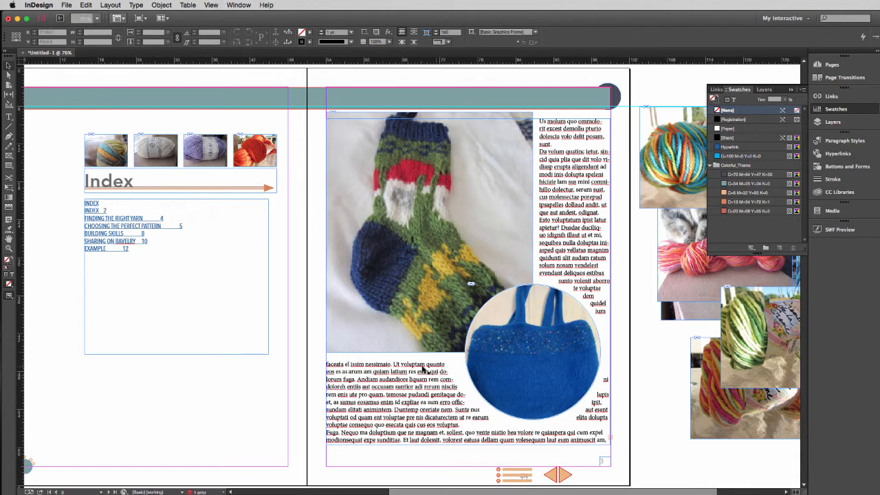
left_click(839, 231)
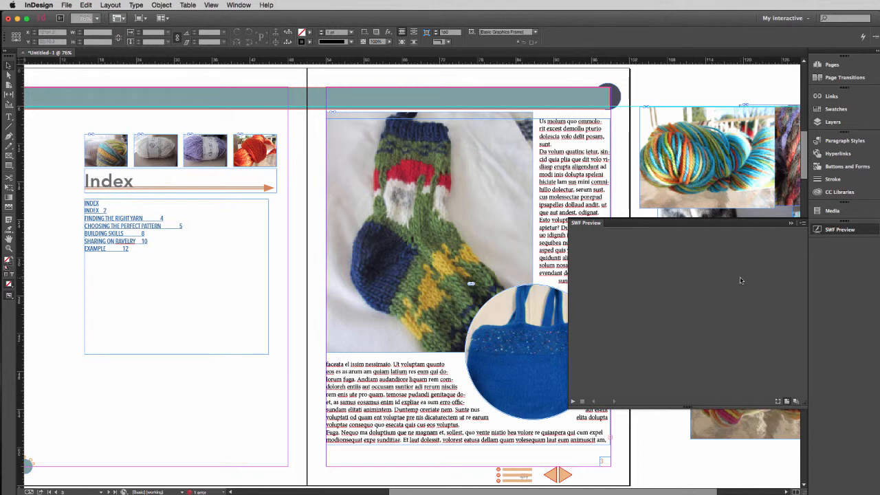
left_click(797, 403)
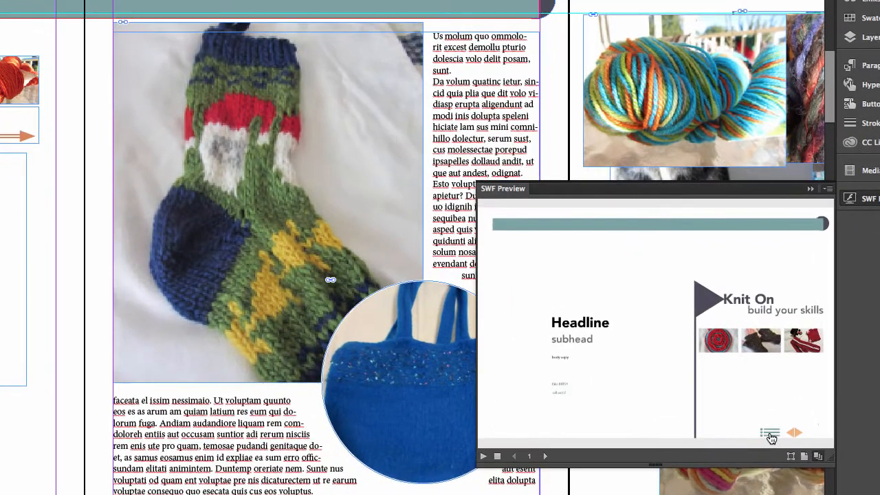
- Test the navigation buttons in the SWF preview by paging from the cover to the spread of pages 6-7
left_click(787, 416)
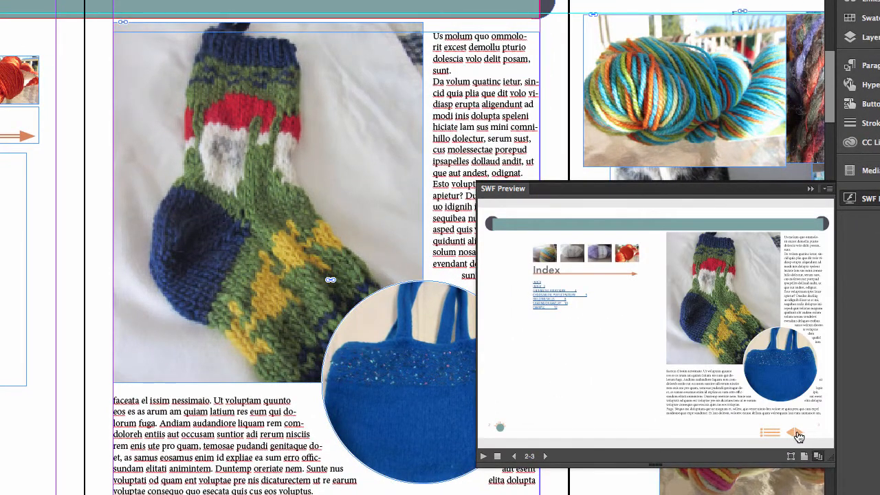
left_click(795, 435)
left_click(792, 435)
left_click(796, 434)
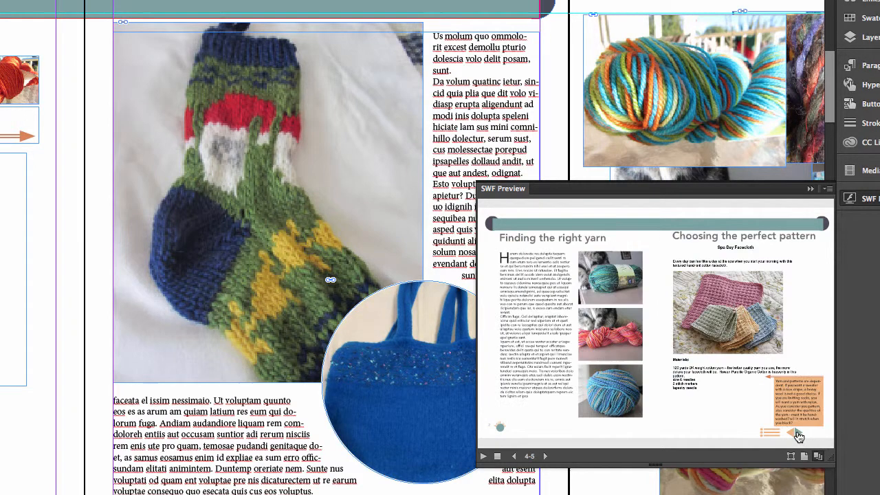
left_click(796, 435)
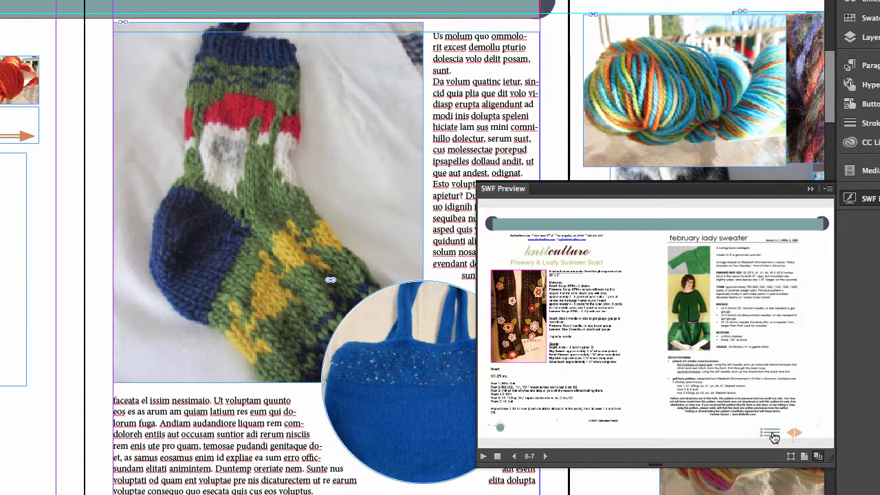